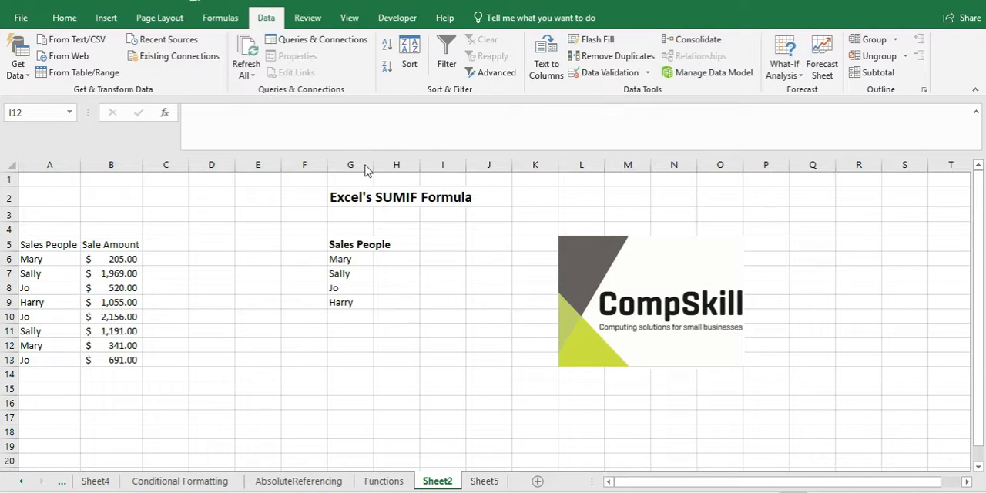
Step: Enter the heading Sale Amount in cell H5 and fit the widths of columns G and H to their contents
left_click(376, 277)
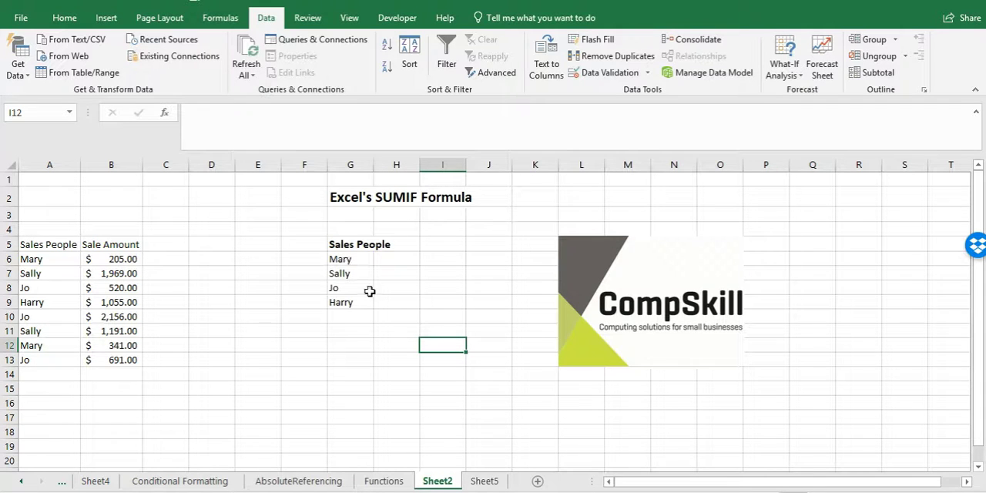
double_click(374, 164)
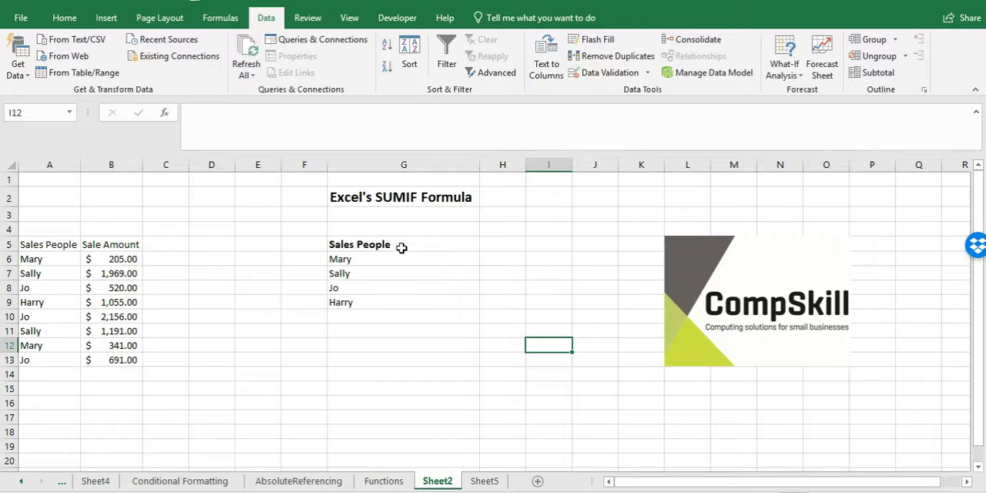
left_click(504, 243)
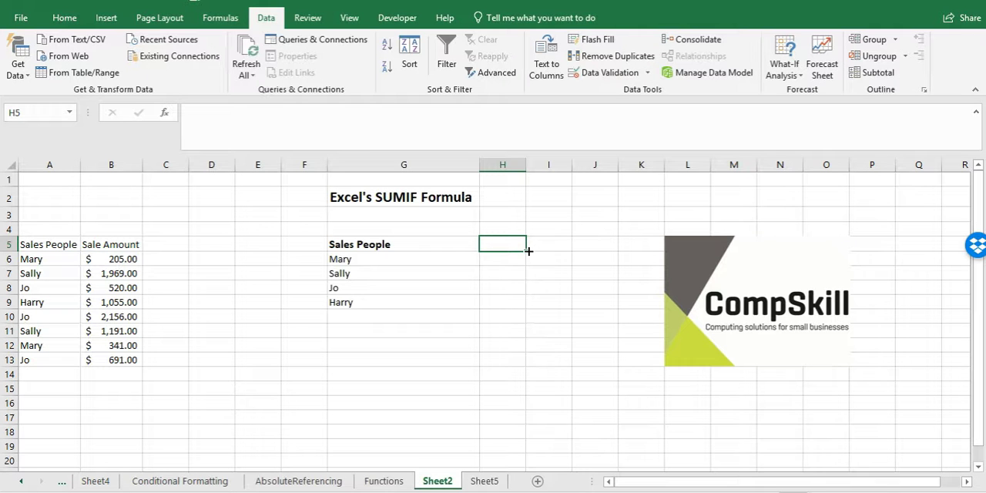
type("Sale Amount")
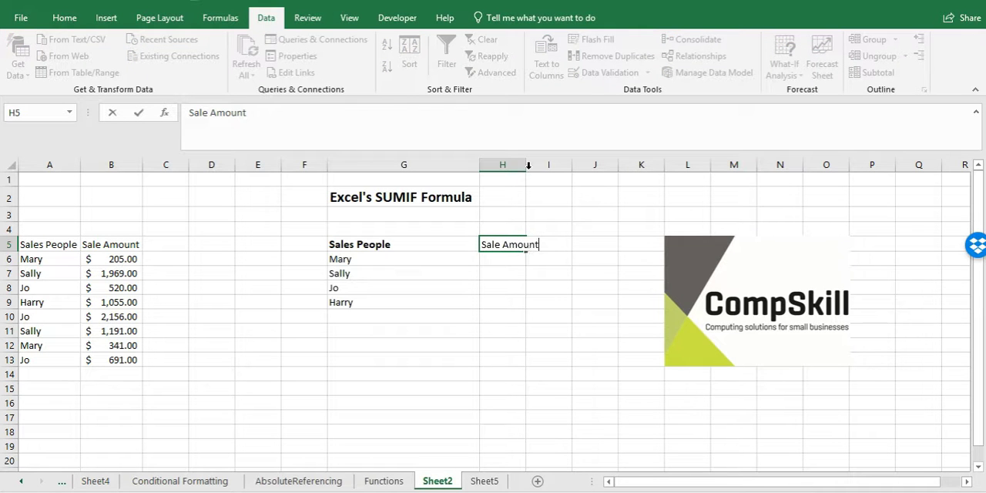
left_click_drag(524, 306, 526, 306)
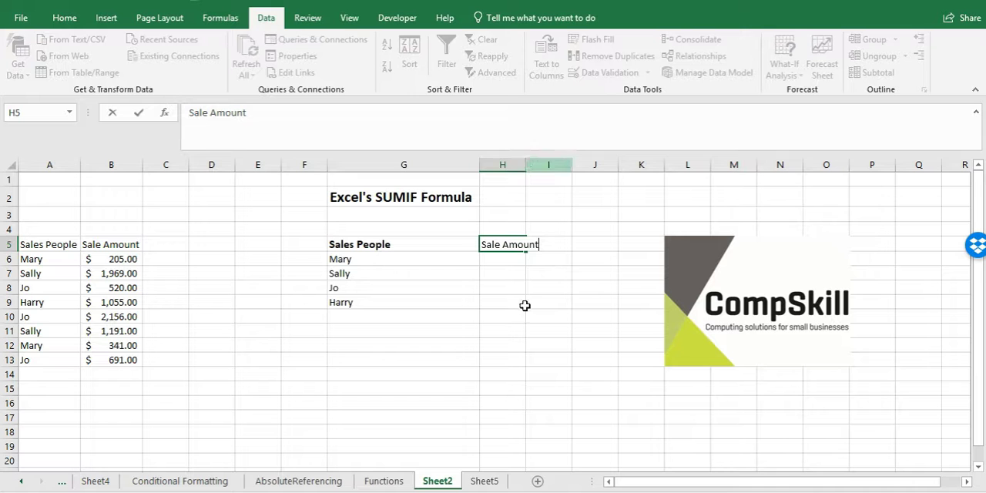
double_click(525, 166)
Step: Start a SUMIF formula in cell H6 and open its function arguments for editing
left_click(516, 257)
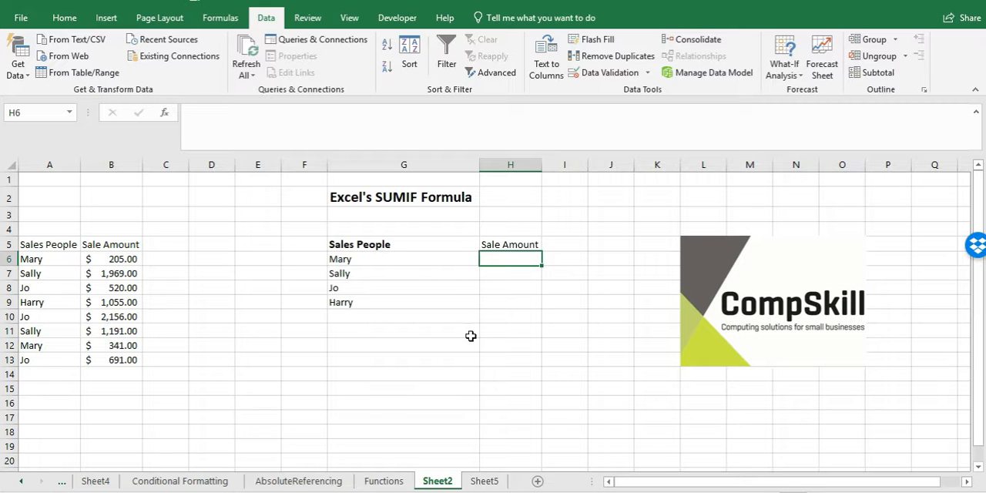
type("=")
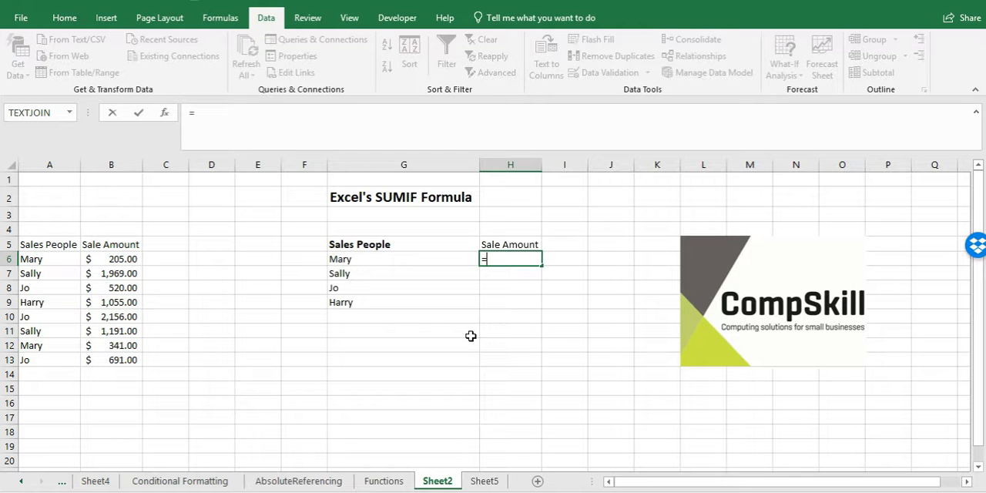
type("s")
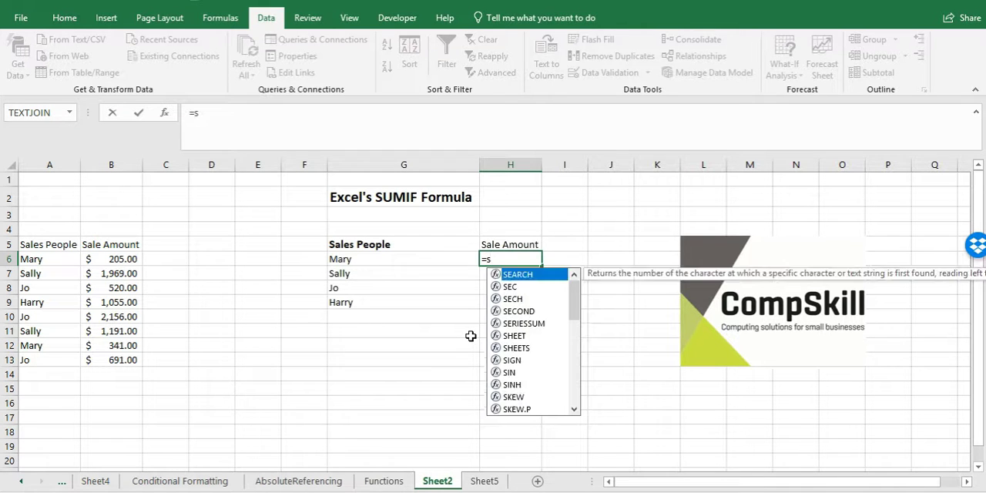
type("um")
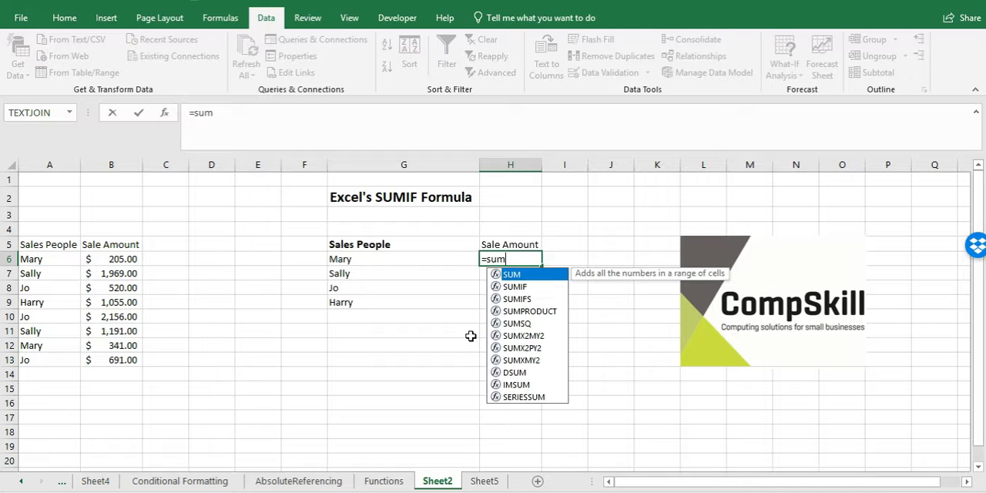
double_click(514, 287)
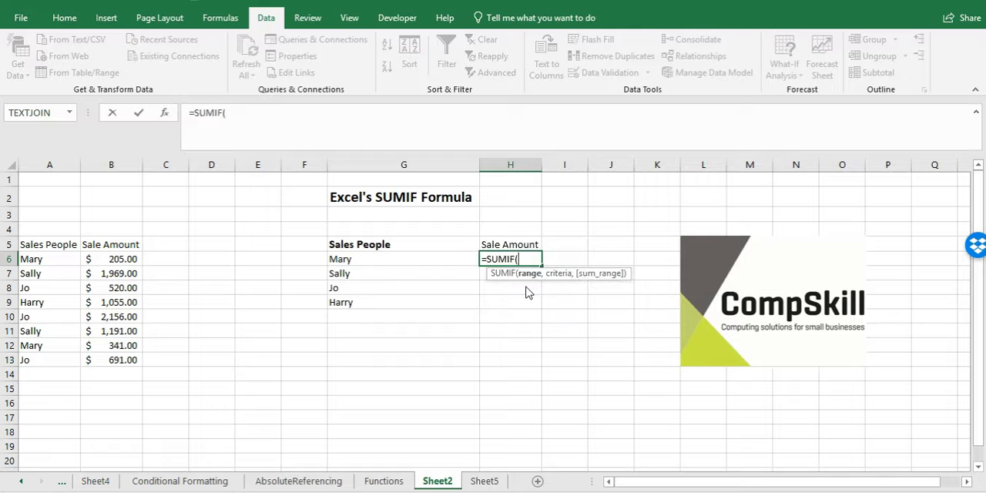
left_click(210, 110)
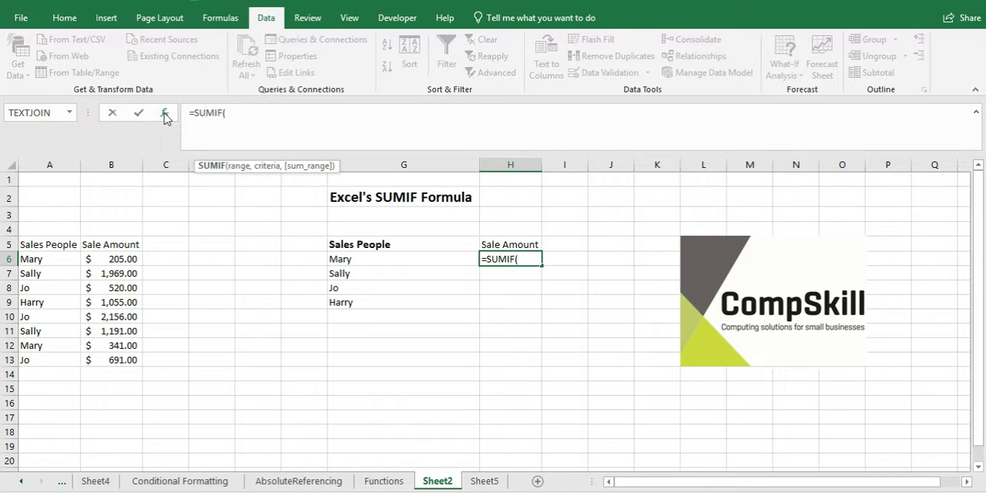
left_click(164, 114)
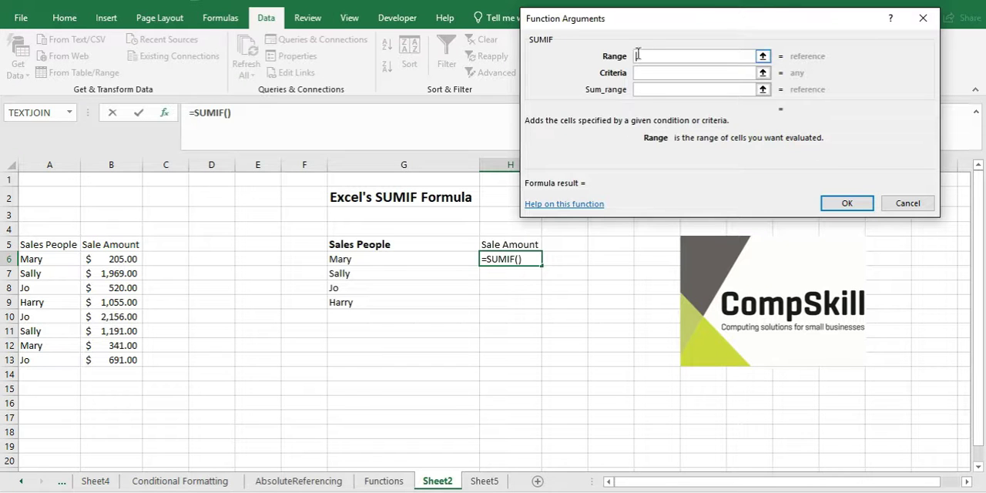
Step: Set the SUMIF range to A6:A13 and the criteria to cell G6
left_click(763, 57)
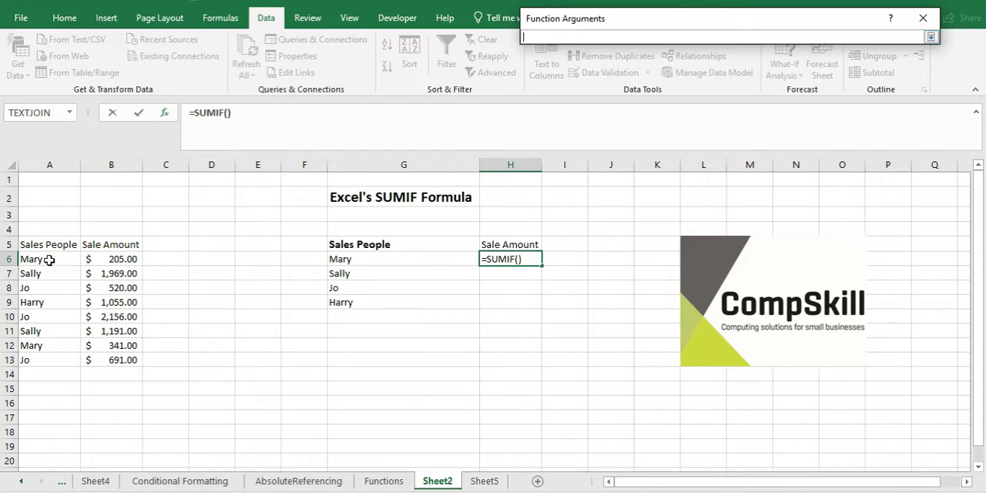
left_click_drag(48, 260, 60, 355)
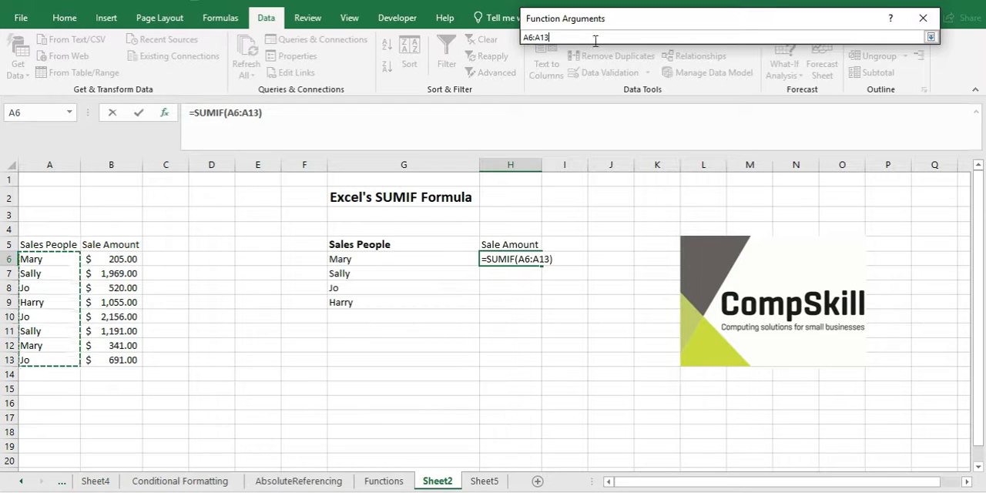
left_click(932, 38)
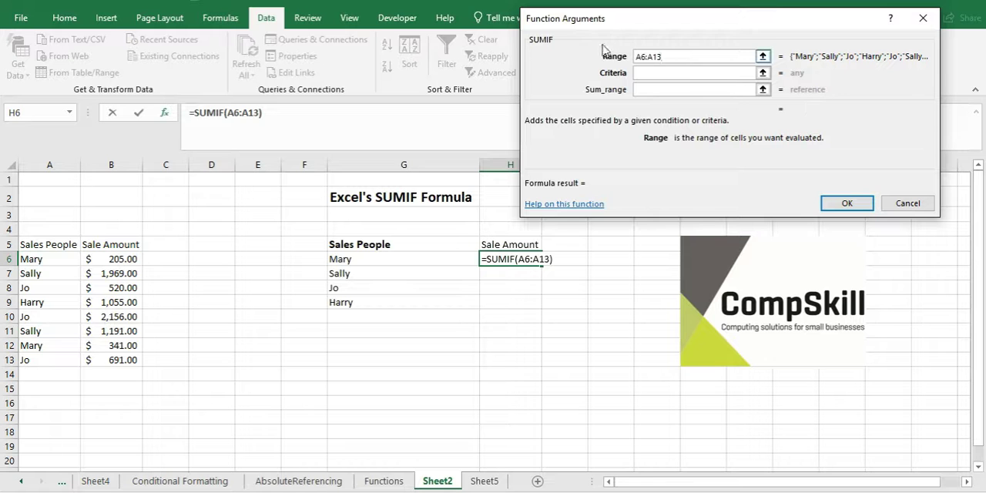
left_click(649, 73)
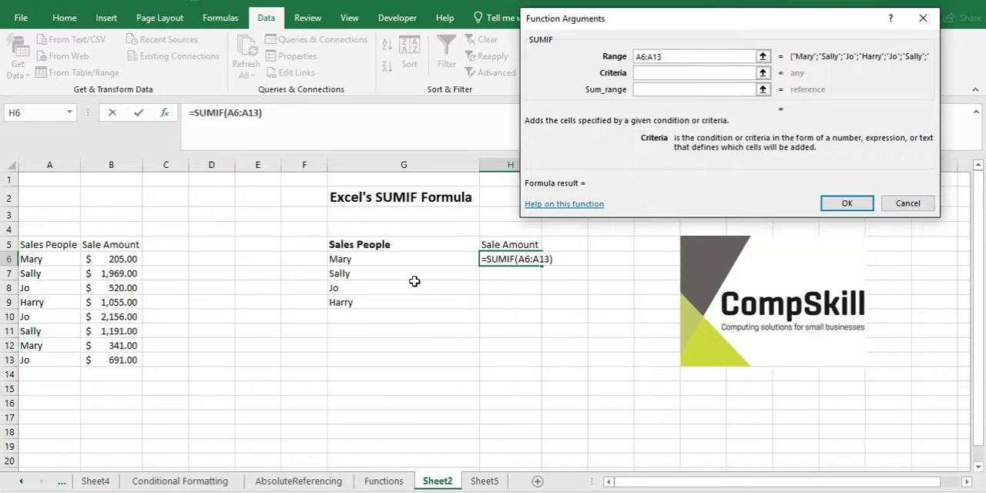
left_click(377, 259)
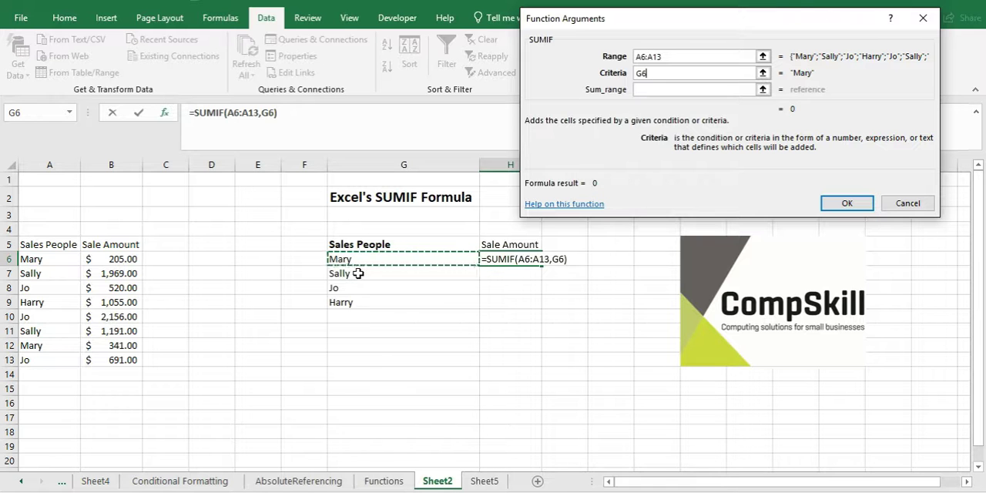
left_click(649, 72)
Step: Set the SUMIF sum range to the sale amounts in B6:B13
left_click(643, 91)
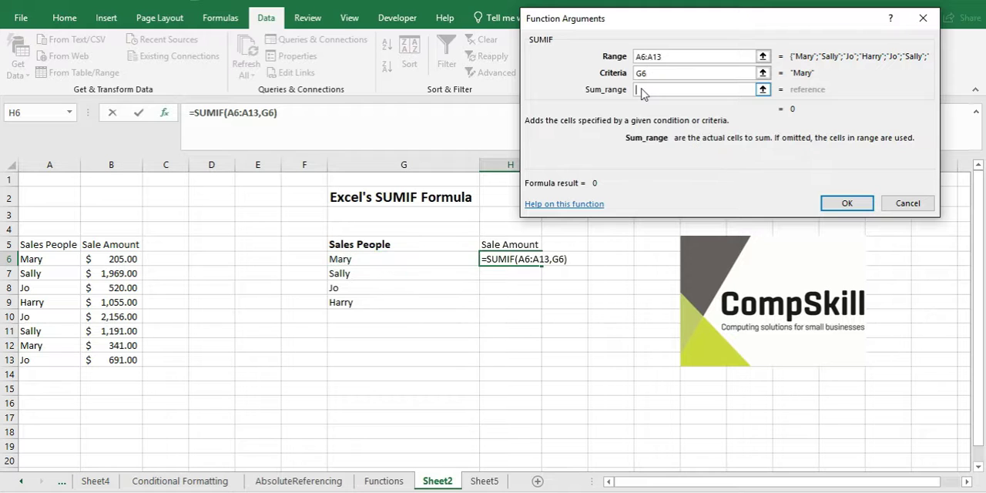
left_click(763, 90)
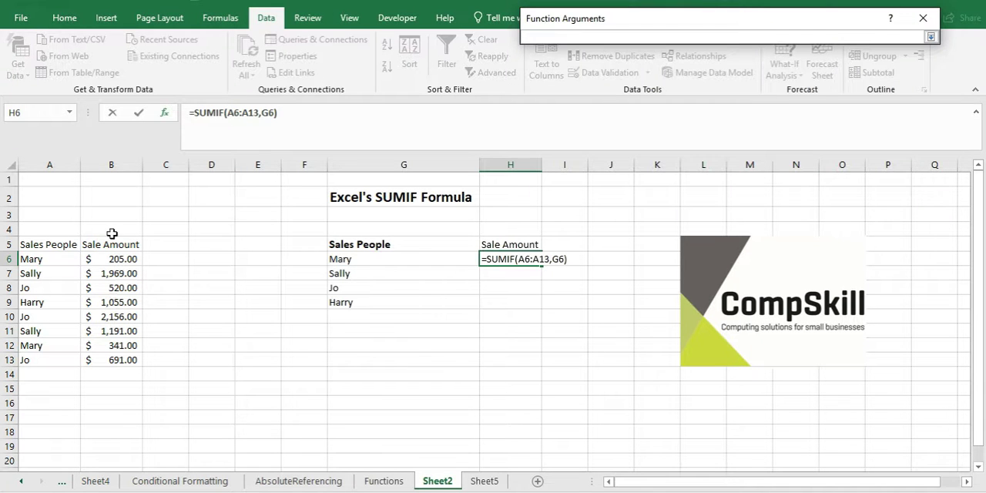
left_click_drag(123, 259, 110, 359)
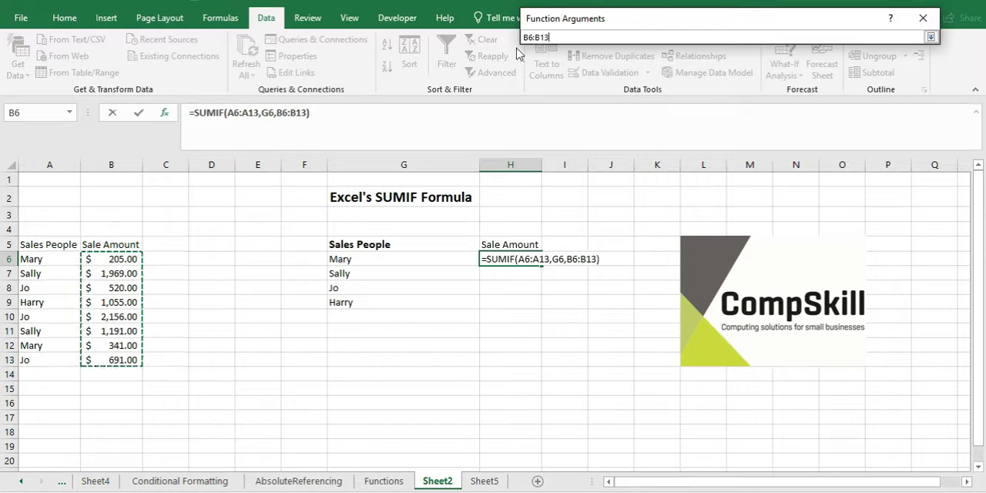
left_click(930, 37)
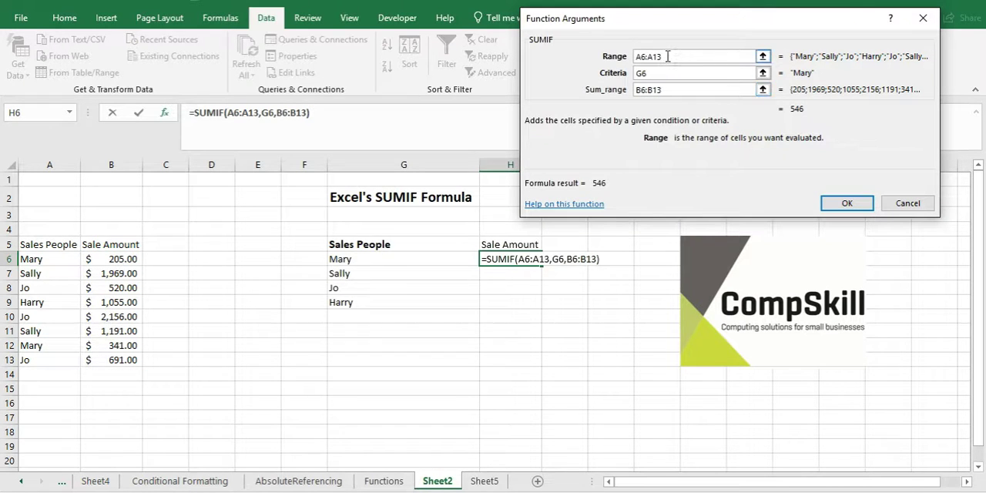
Step: Make the range and sum range absolute as $A$6:$A$13 and $B$6:$B$13, and accept the SUMIF formula
left_click_drag(668, 57, 639, 56)
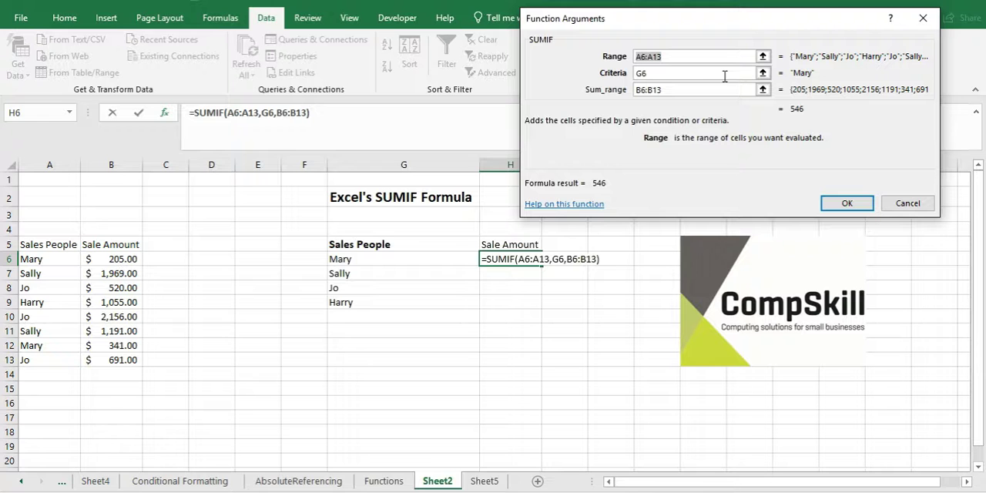
key("F4")
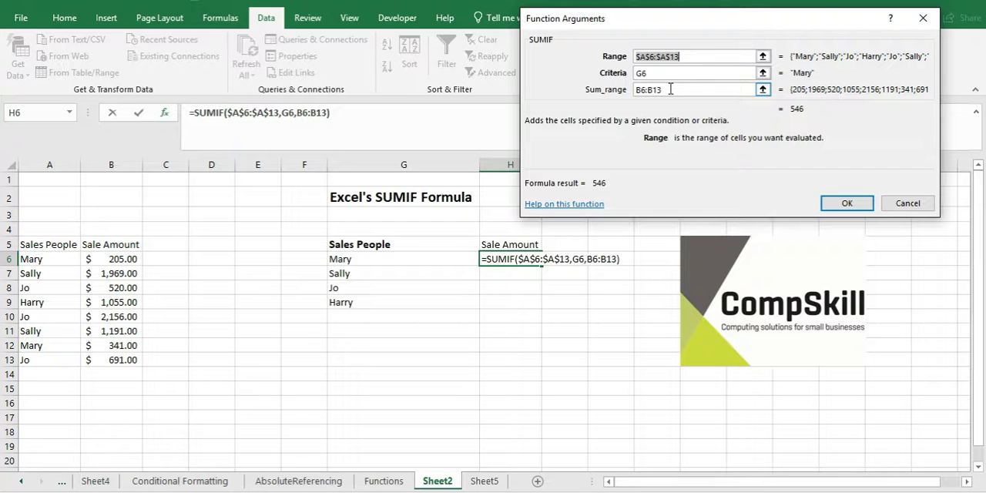
left_click_drag(670, 90, 636, 90)
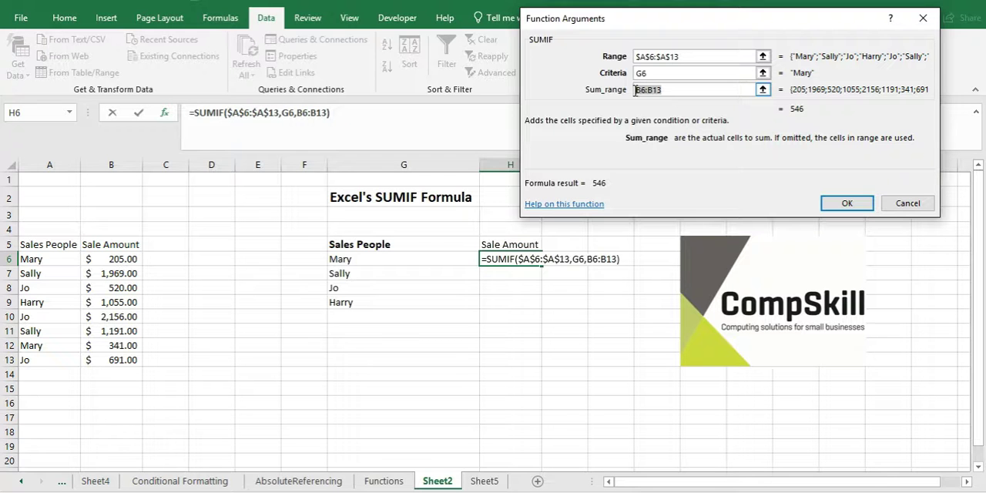
key("F4")
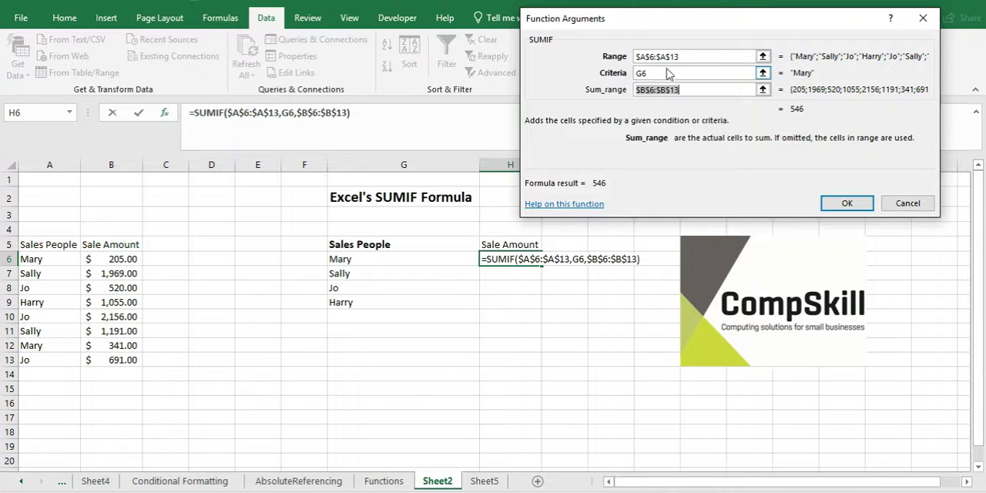
left_click(845, 204)
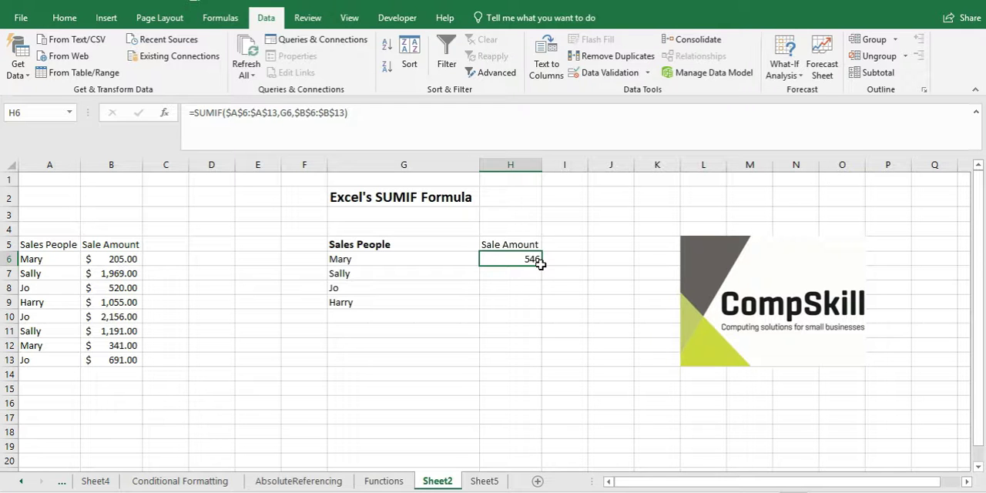
Step: Copy the SUMIF formula from H6 down to H9 and apply the Accounting number format to H6:H9
left_click_drag(542, 264, 541, 307)
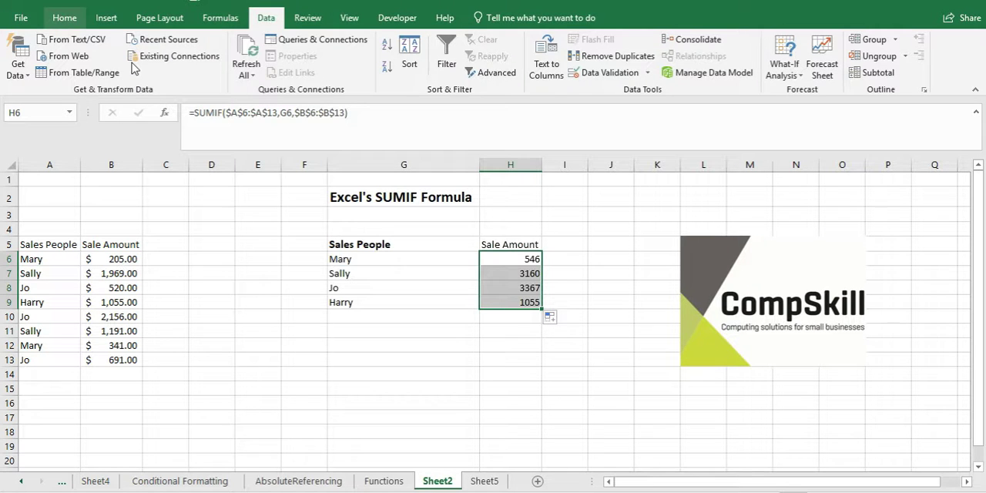
left_click(64, 18)
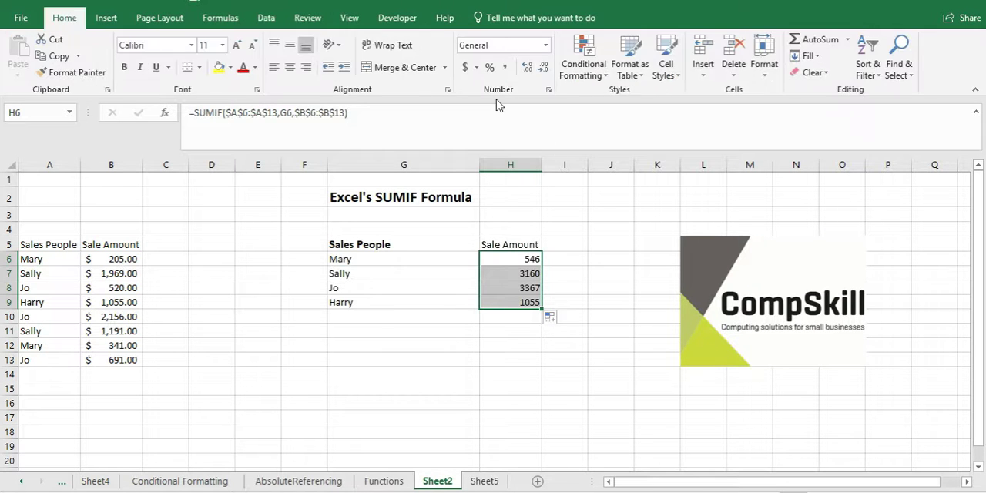
left_click(466, 68)
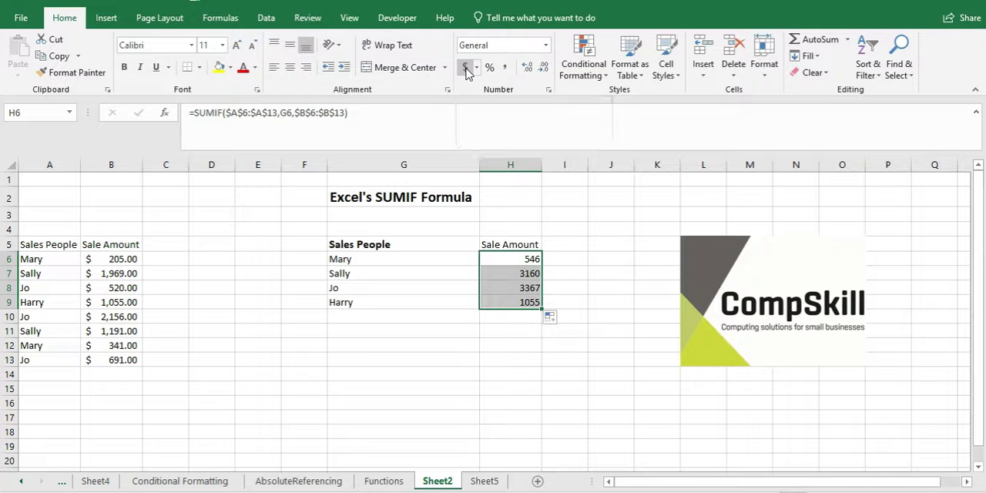
left_click(569, 272)
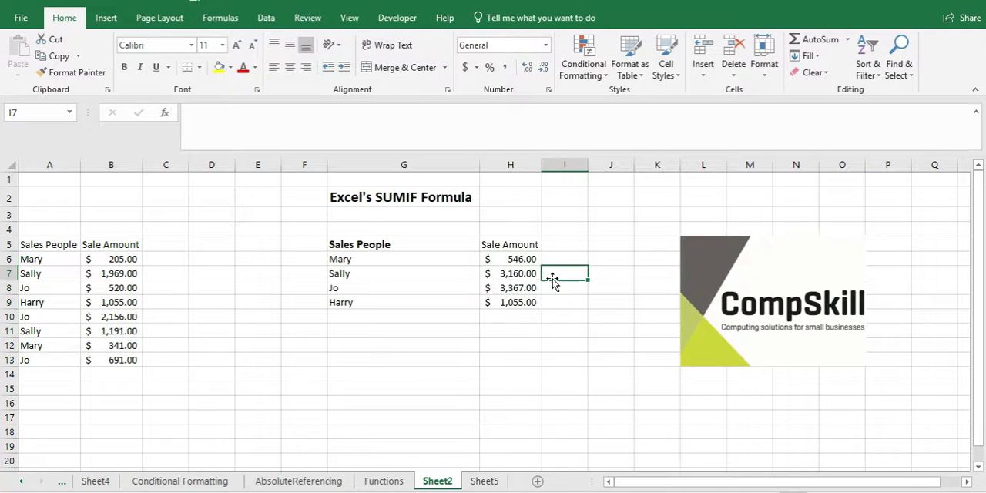
left_click(516, 274)
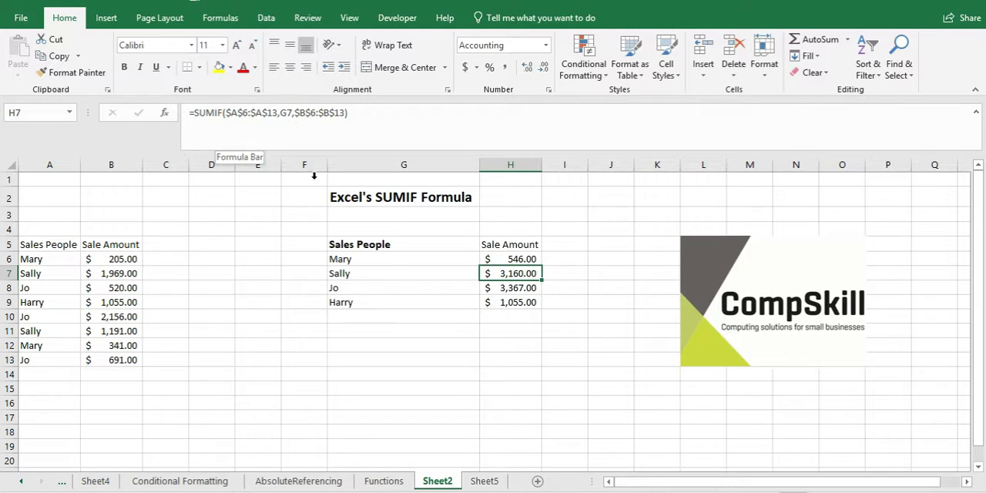
left_click(573, 248)
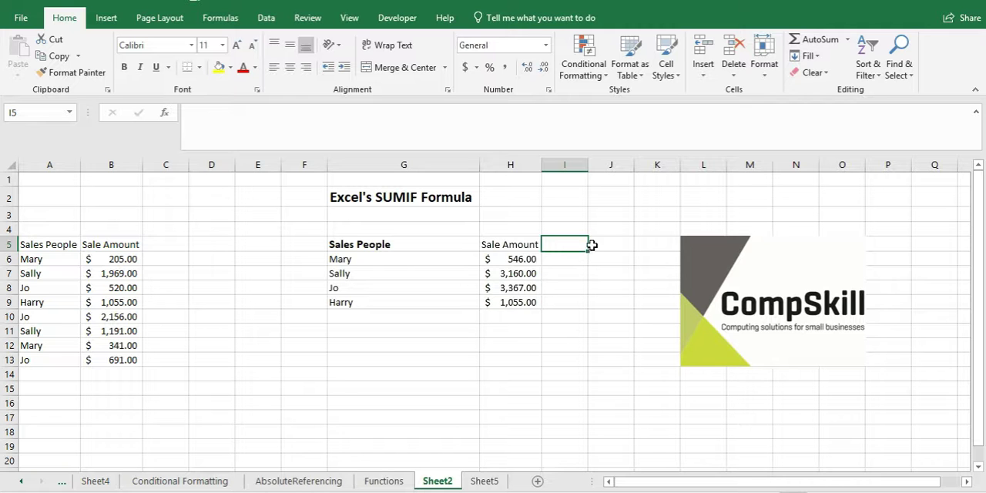
type("=sum")
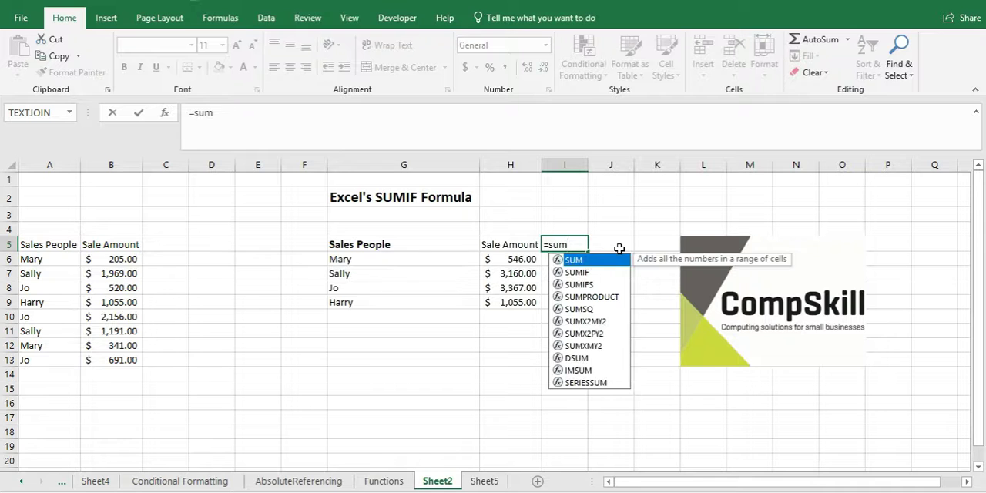
left_click(588, 285)
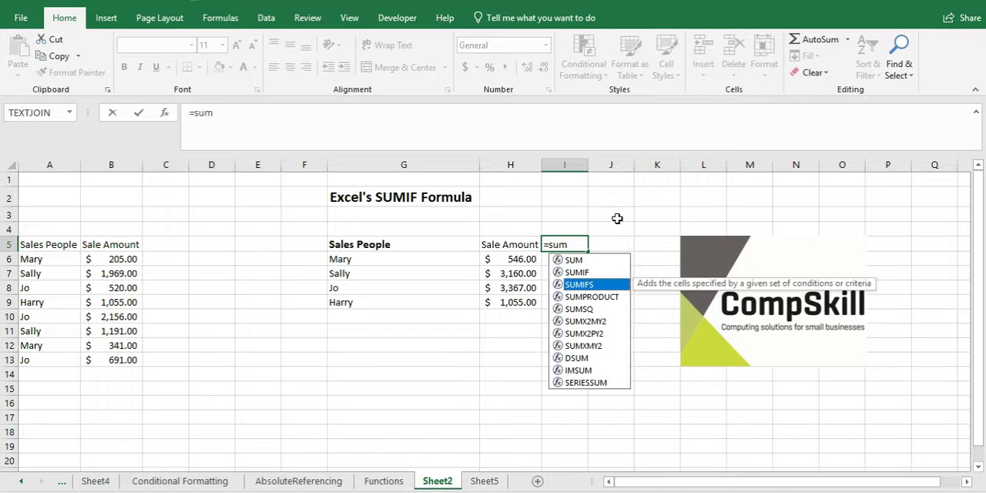
left_click(113, 113)
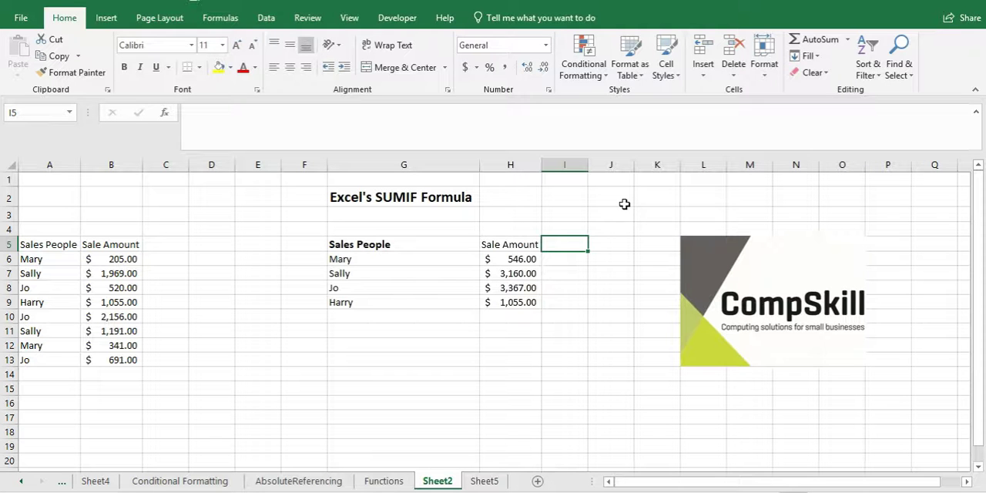